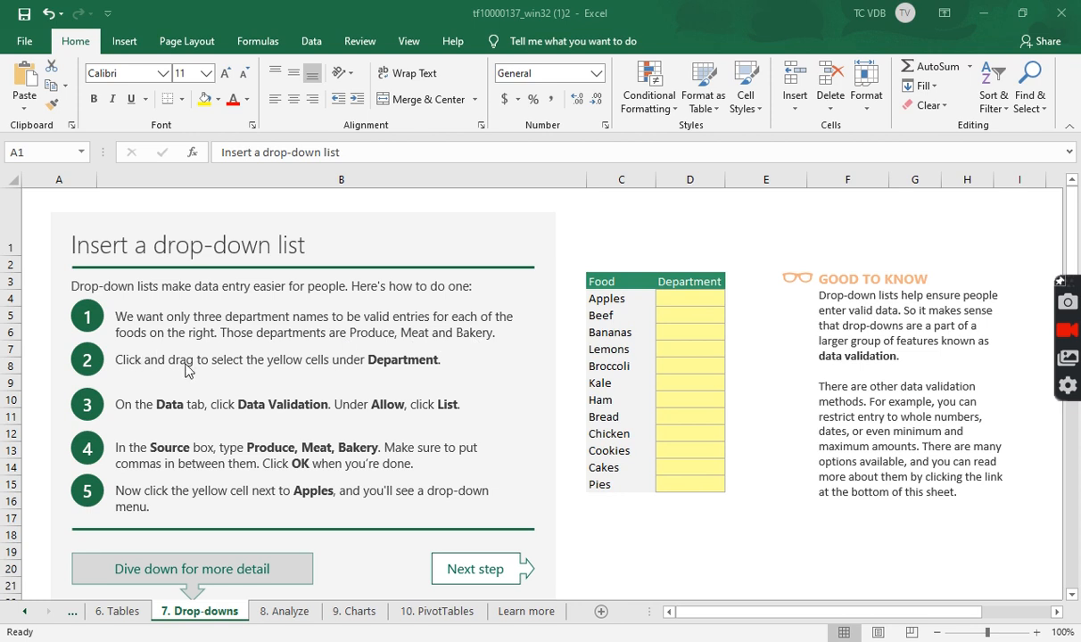
Restrict the yellow Department cells D4:D15 to a drop-down list with the source Produce, Meat, Bakery.
click(700, 299)
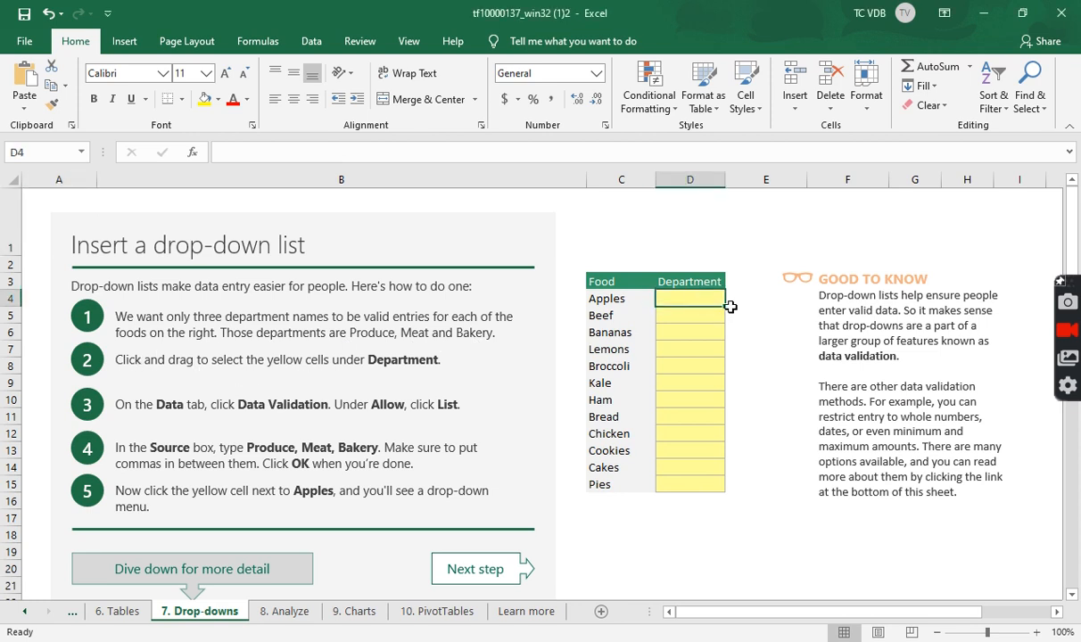
drag(688, 297, 690, 473)
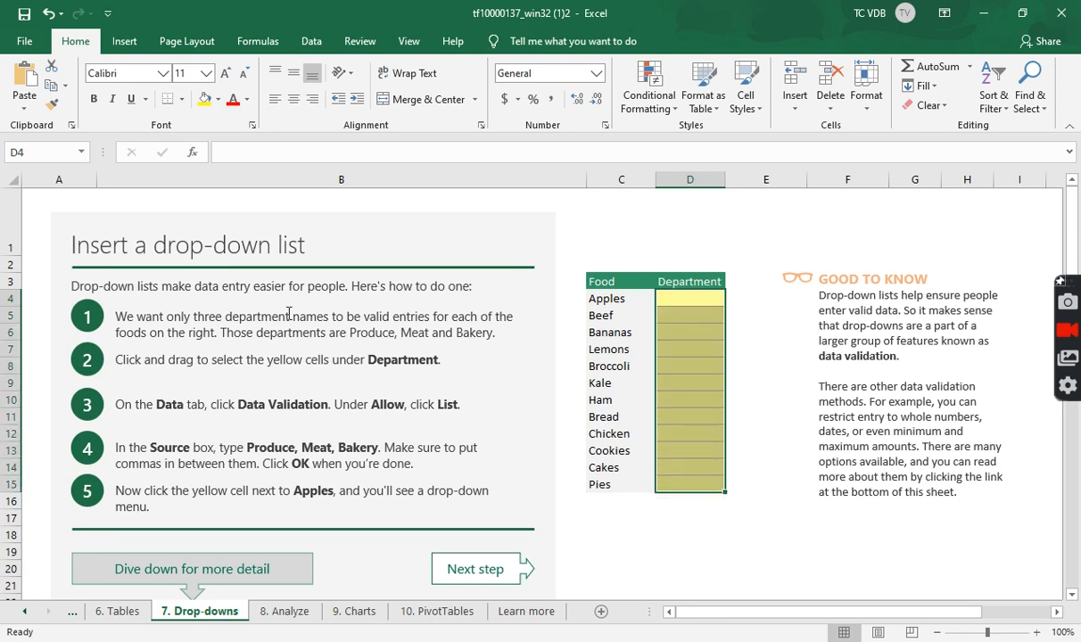
click(312, 43)
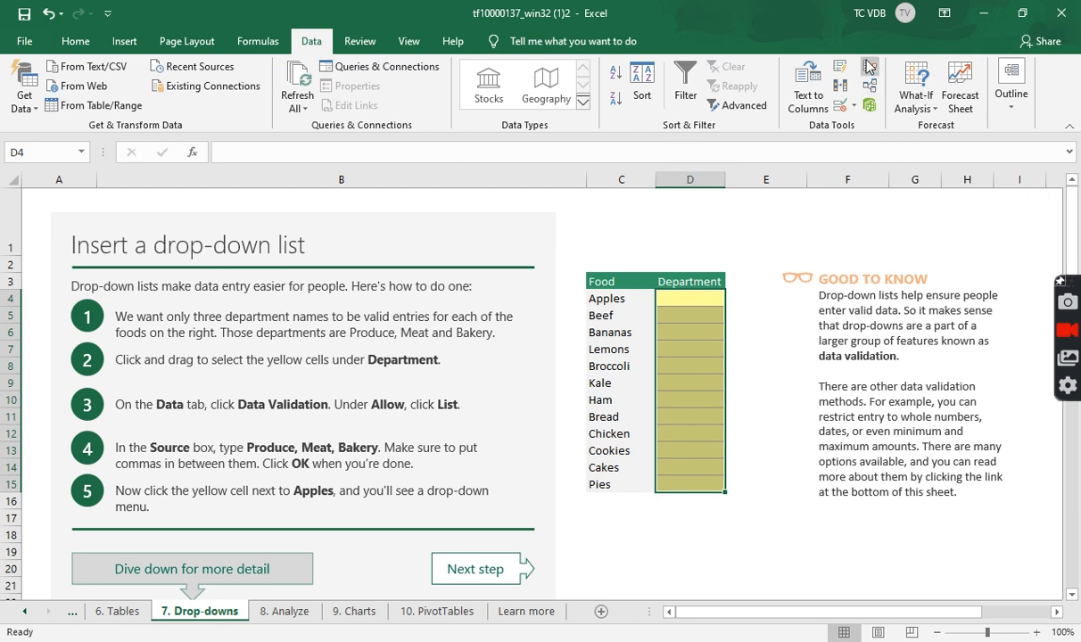
click(856, 106)
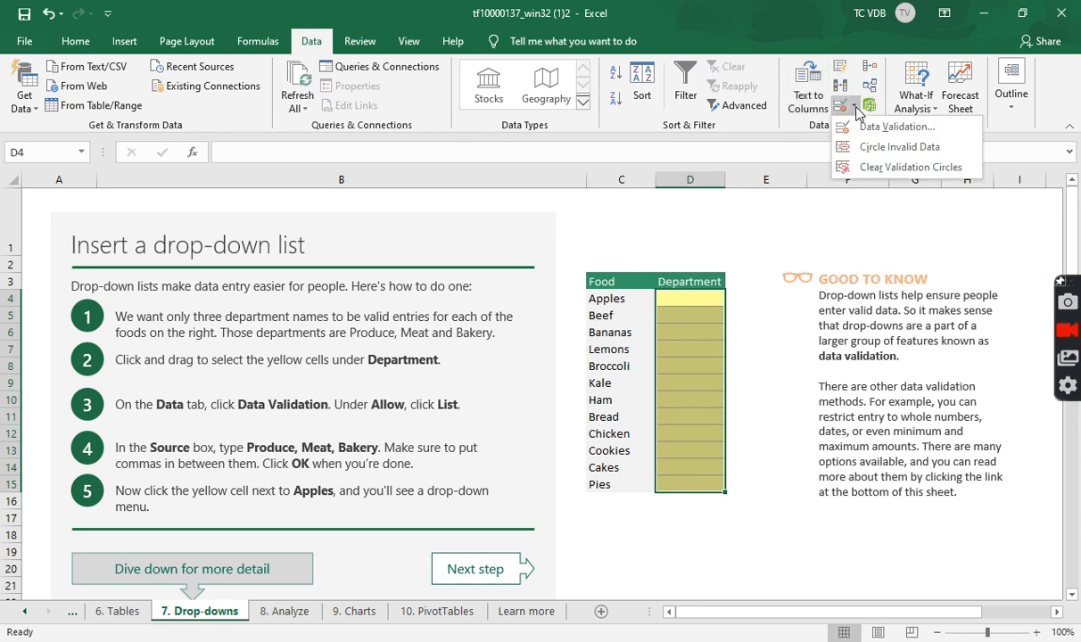
click(870, 127)
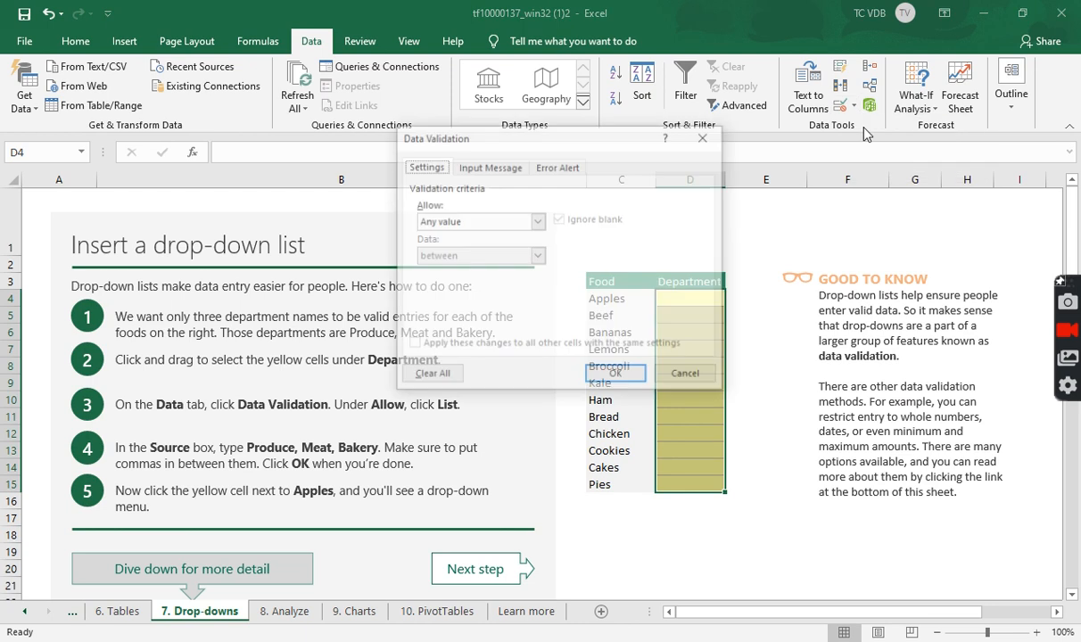
drag(528, 146, 796, 152)
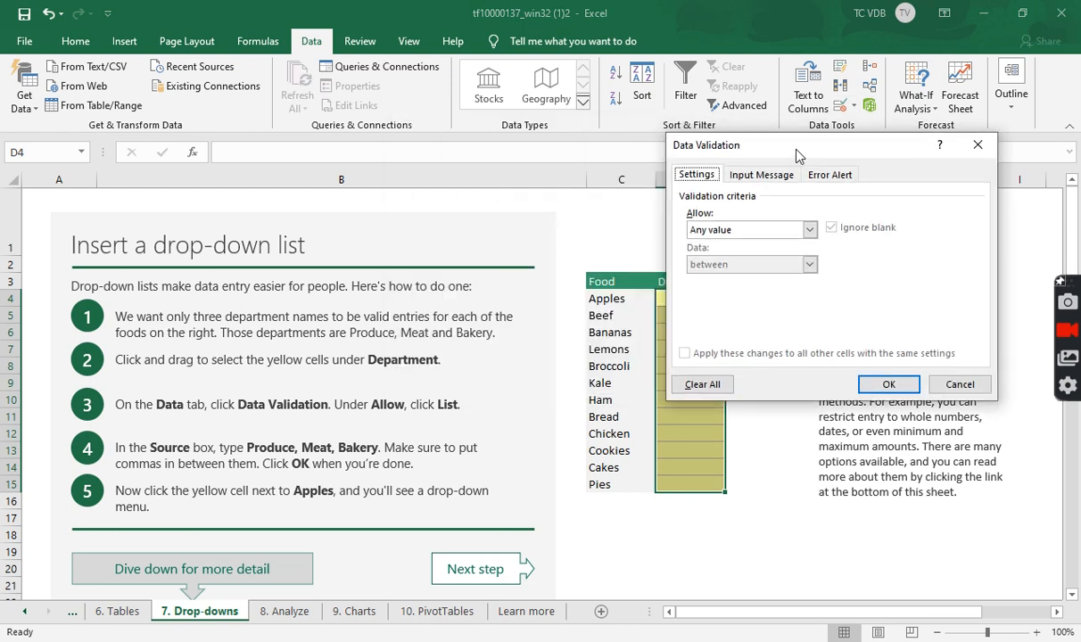
click(807, 230)
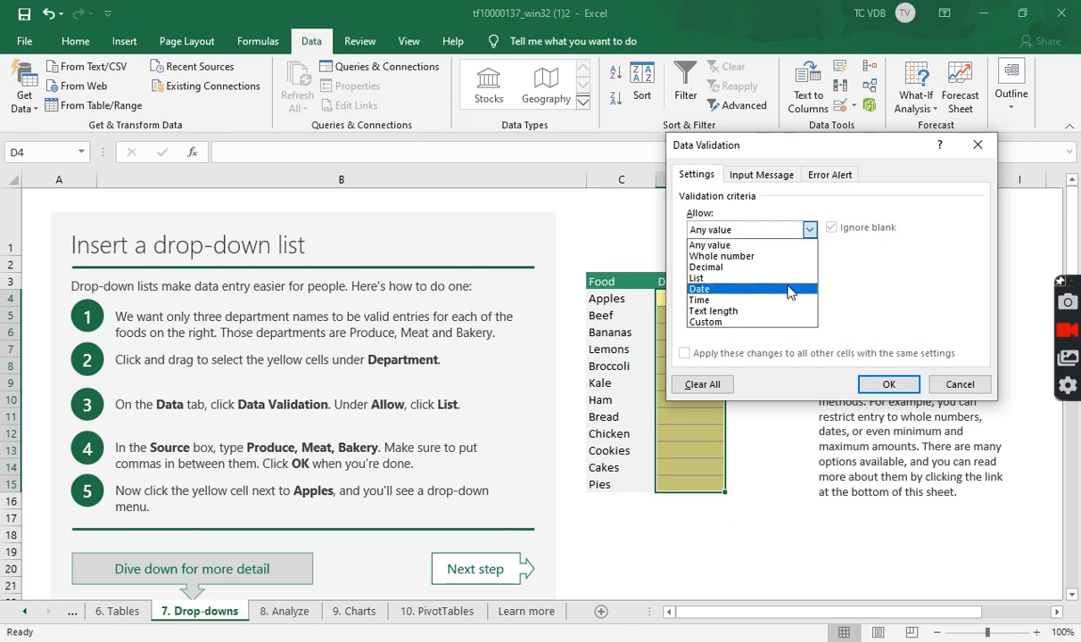
click(743, 276)
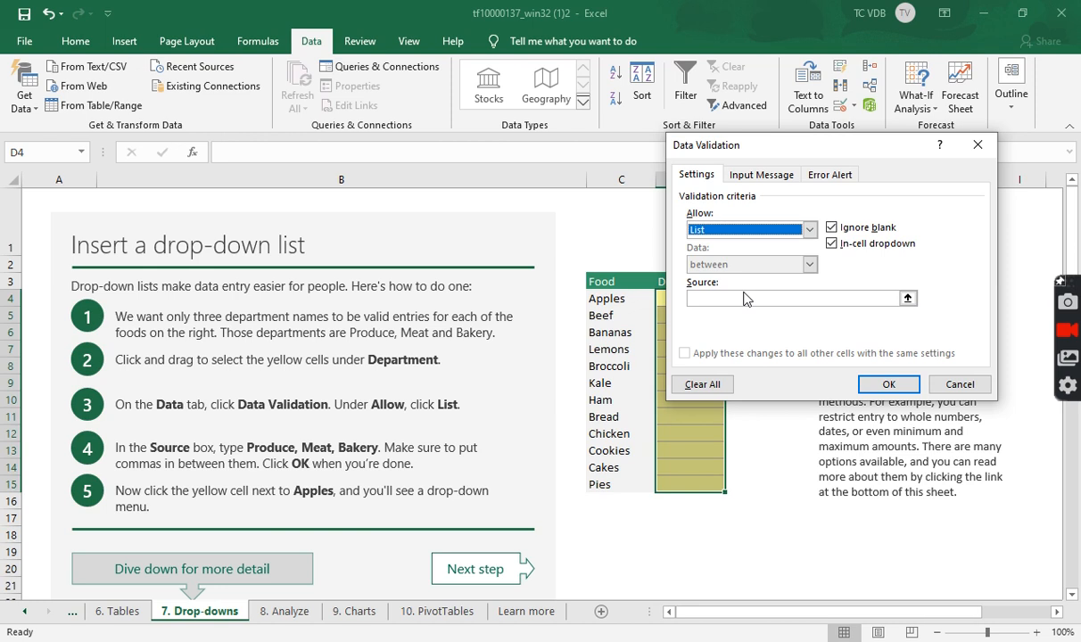
click(840, 299)
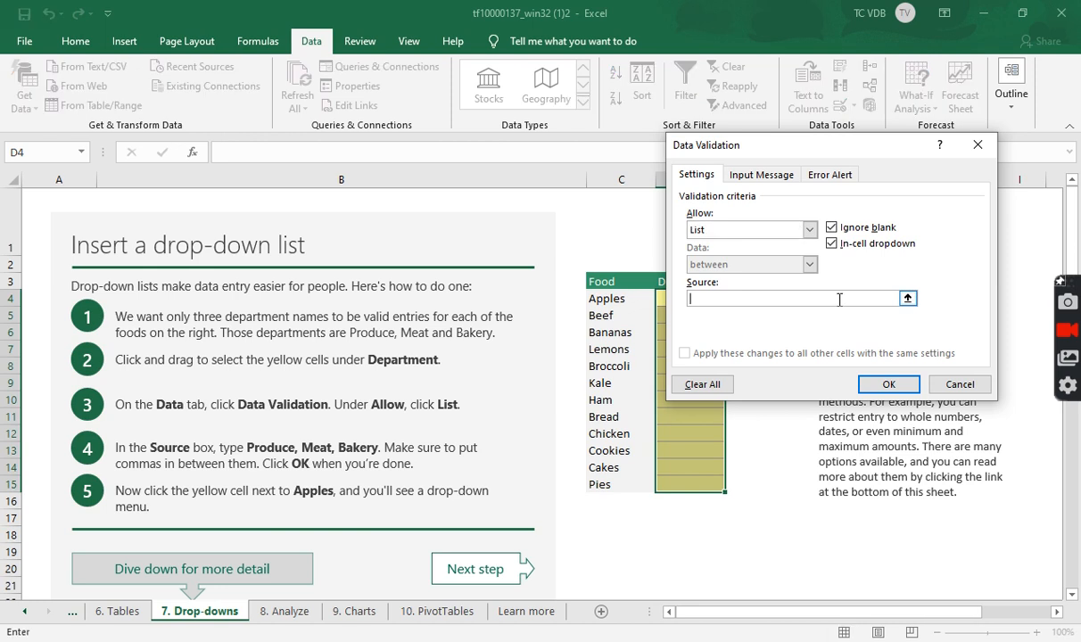
text(Produce, Meat, Bakery)
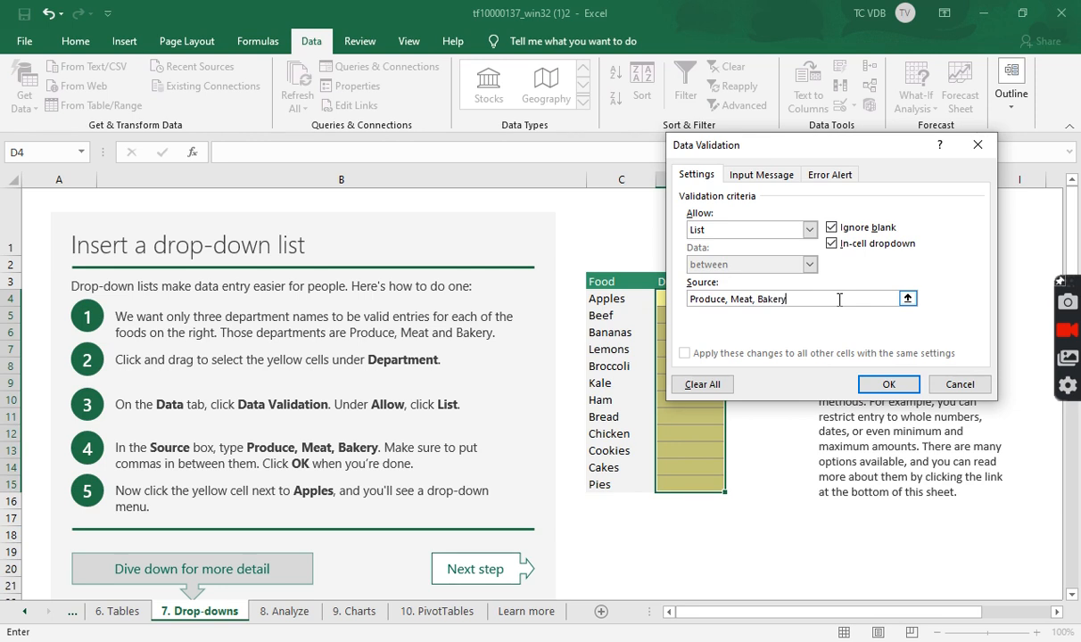
click(879, 384)
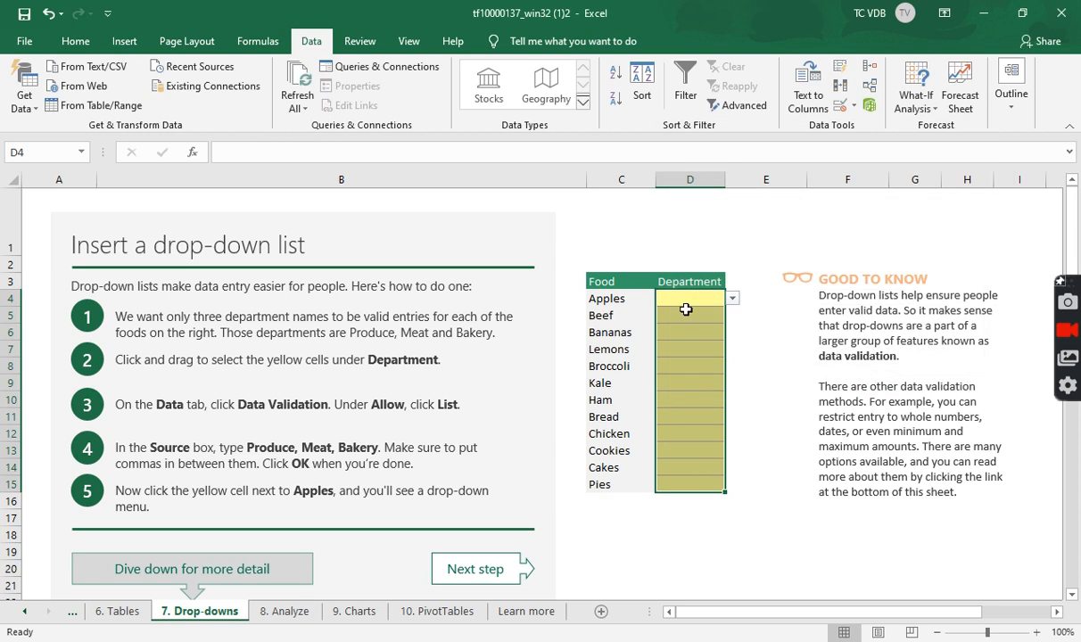
Choose departments from the drop-down lists: Produce for Apples, Meat for Beef and Produce for Bananas.
click(699, 299)
click(733, 299)
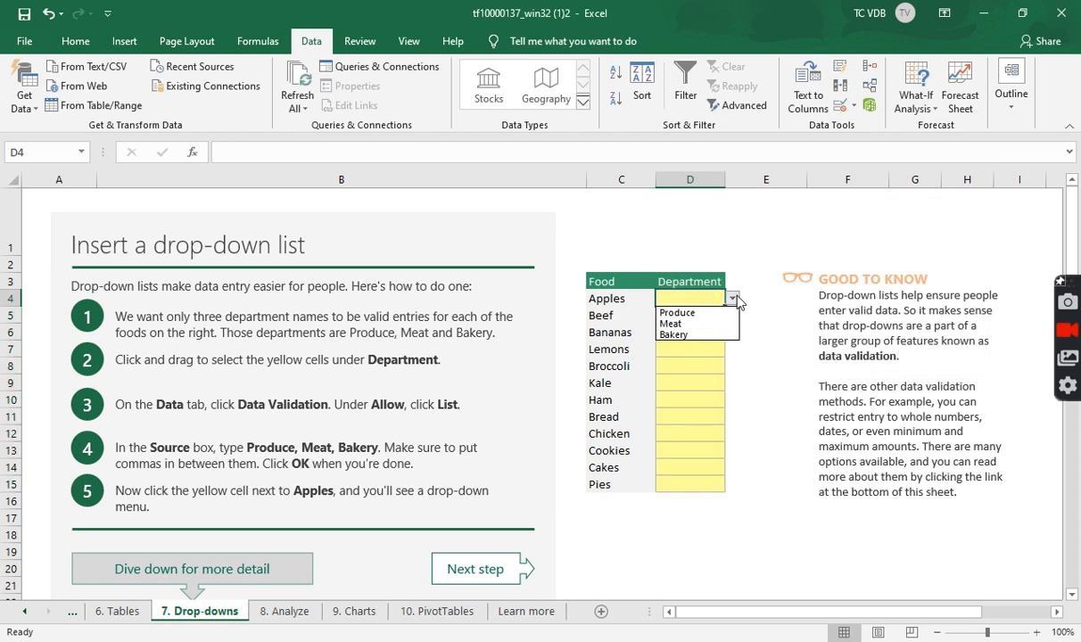
click(699, 313)
click(712, 316)
click(733, 315)
click(698, 340)
click(697, 337)
click(696, 316)
click(698, 332)
click(731, 332)
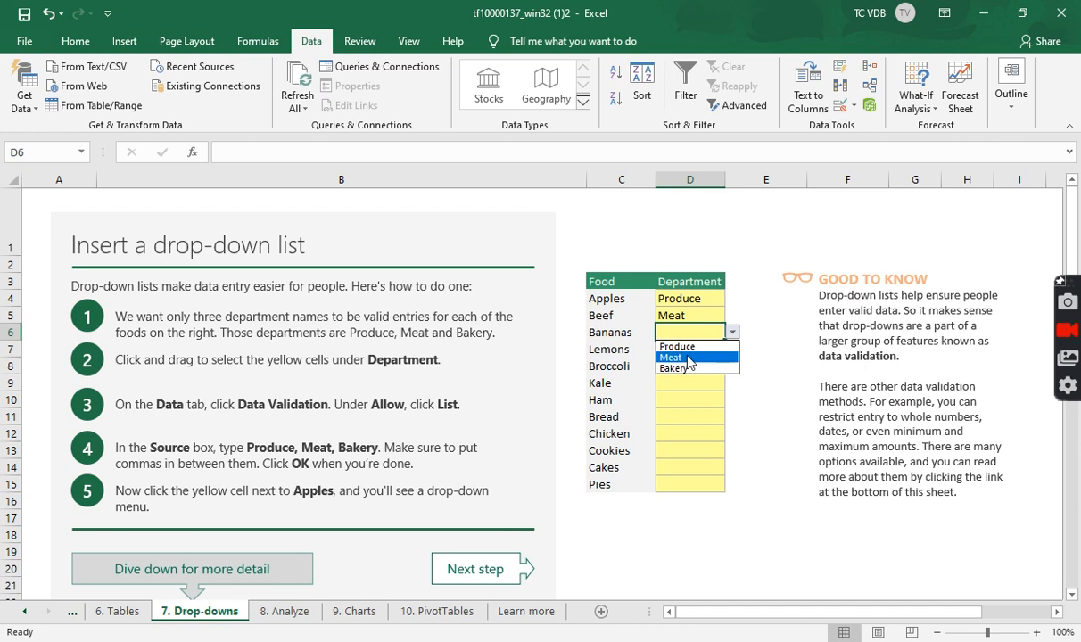
click(684, 347)
click(689, 352)
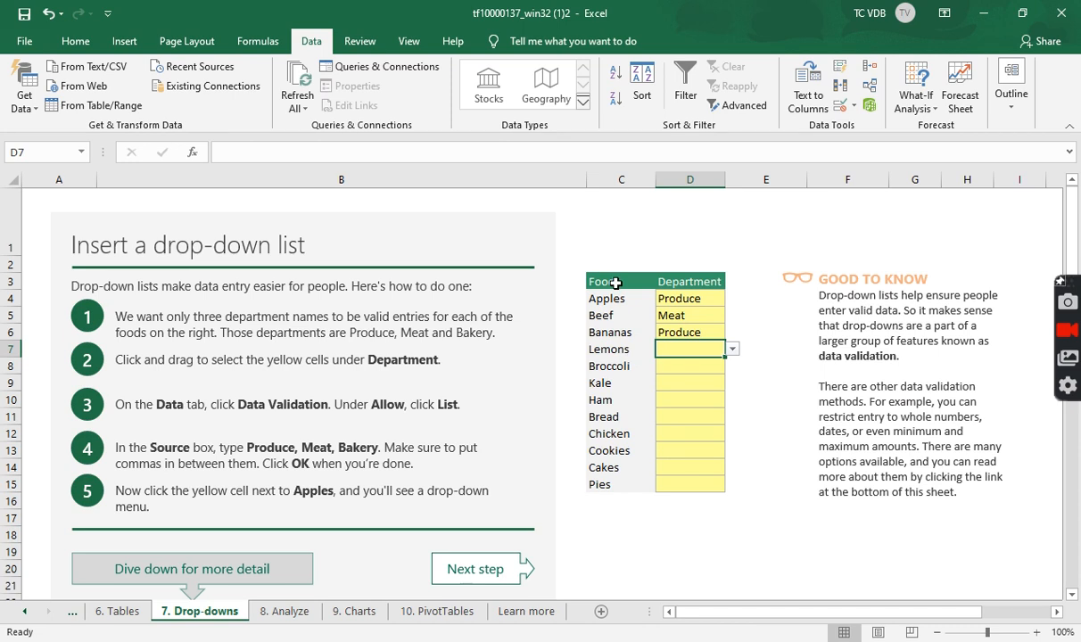
click(660, 299)
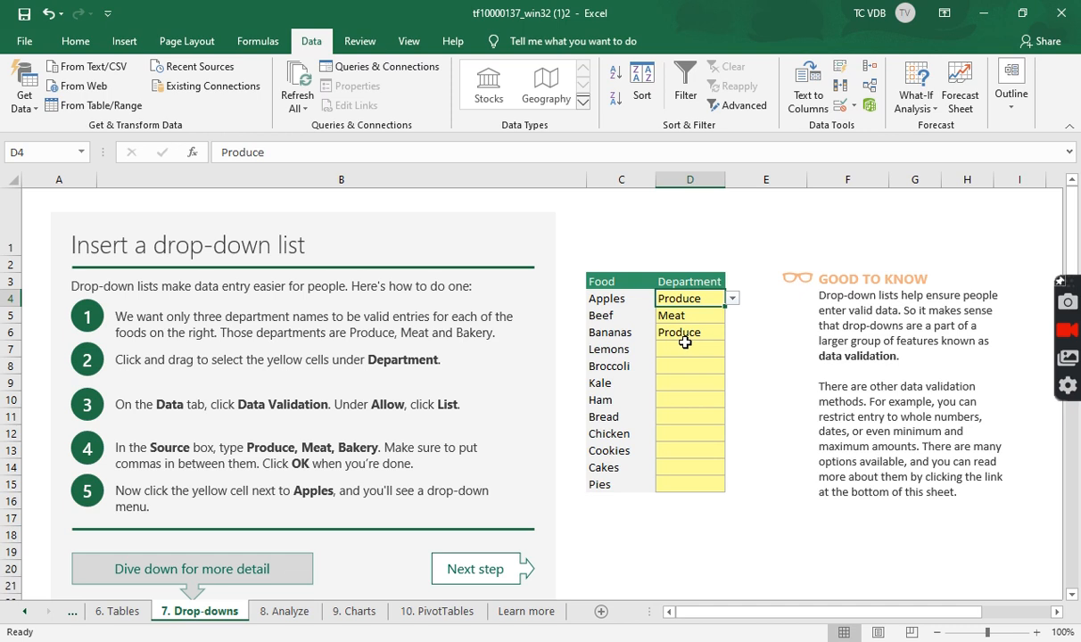
click(688, 348)
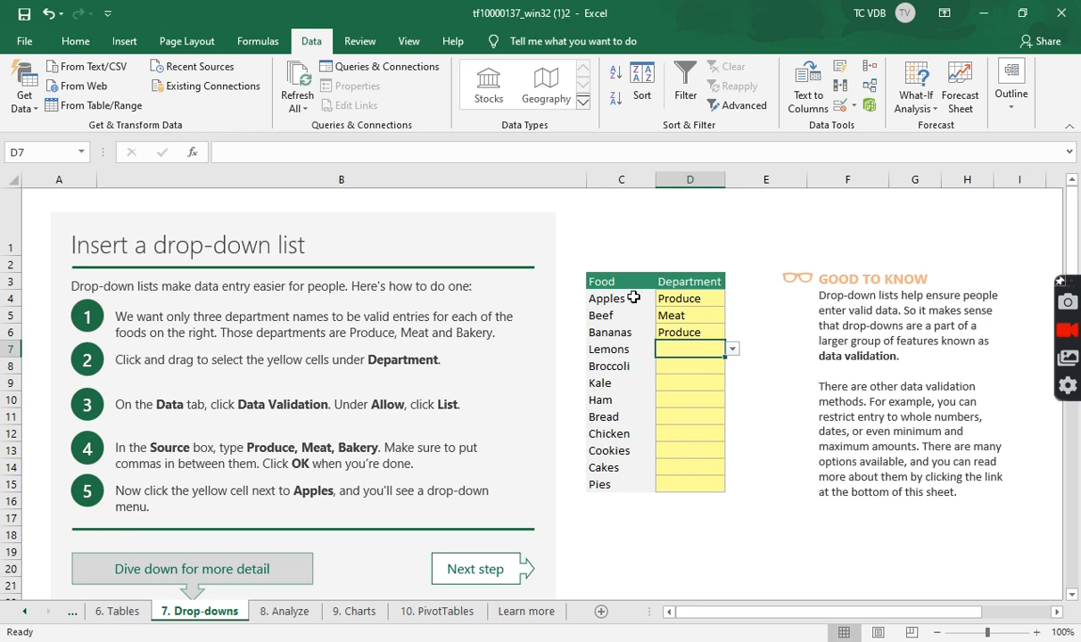
Go to the 8. Analyze sheet and apply Data Bars to the whole department table using Quick Analysis.
click(475, 568)
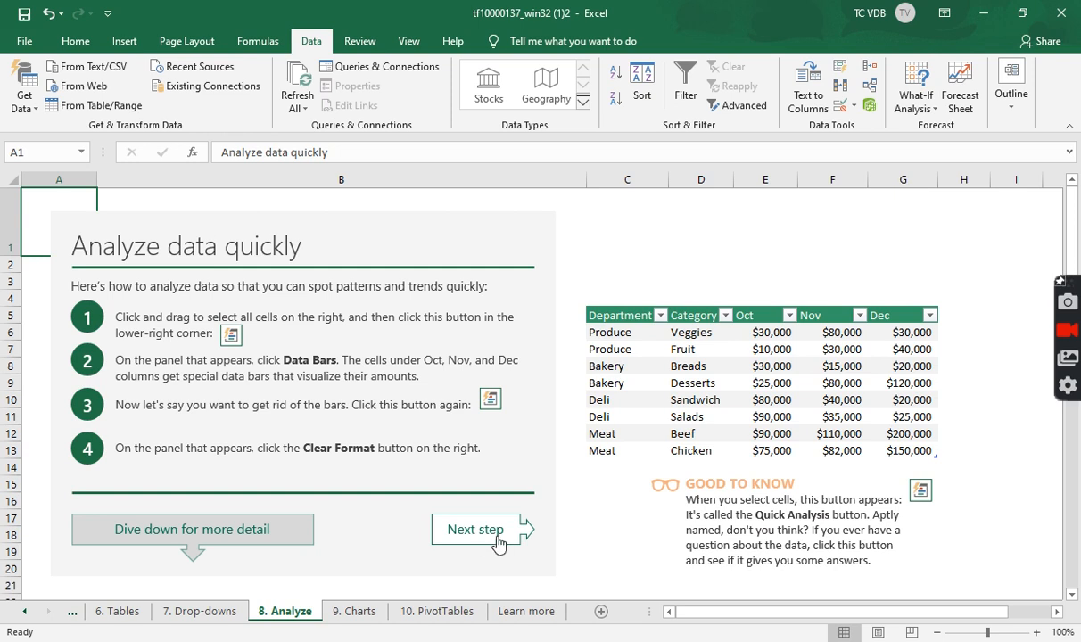
drag(618, 319, 924, 453)
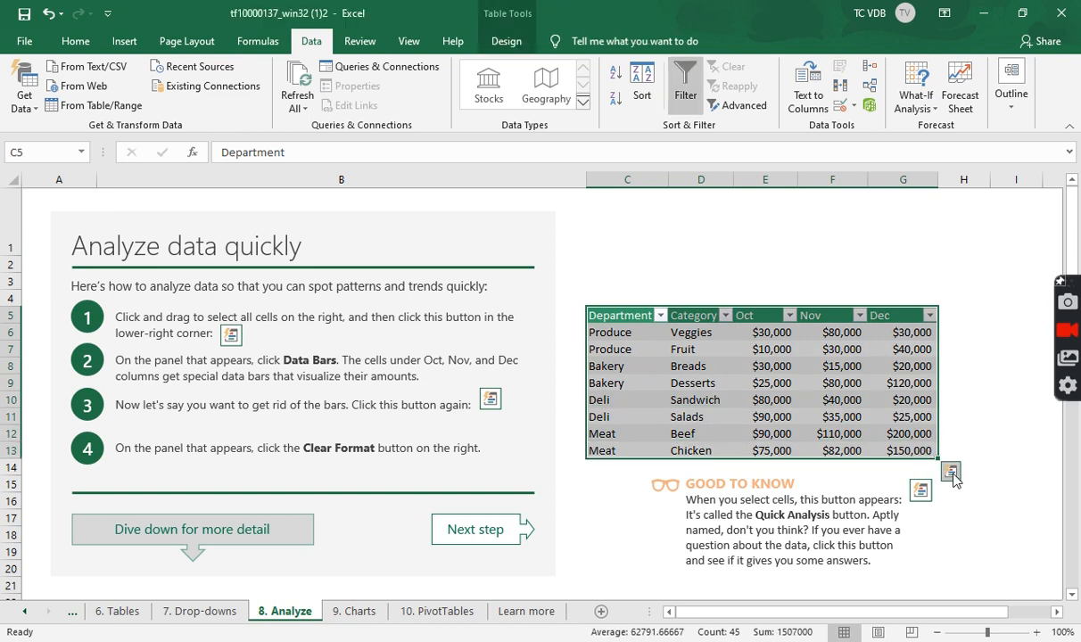
click(953, 477)
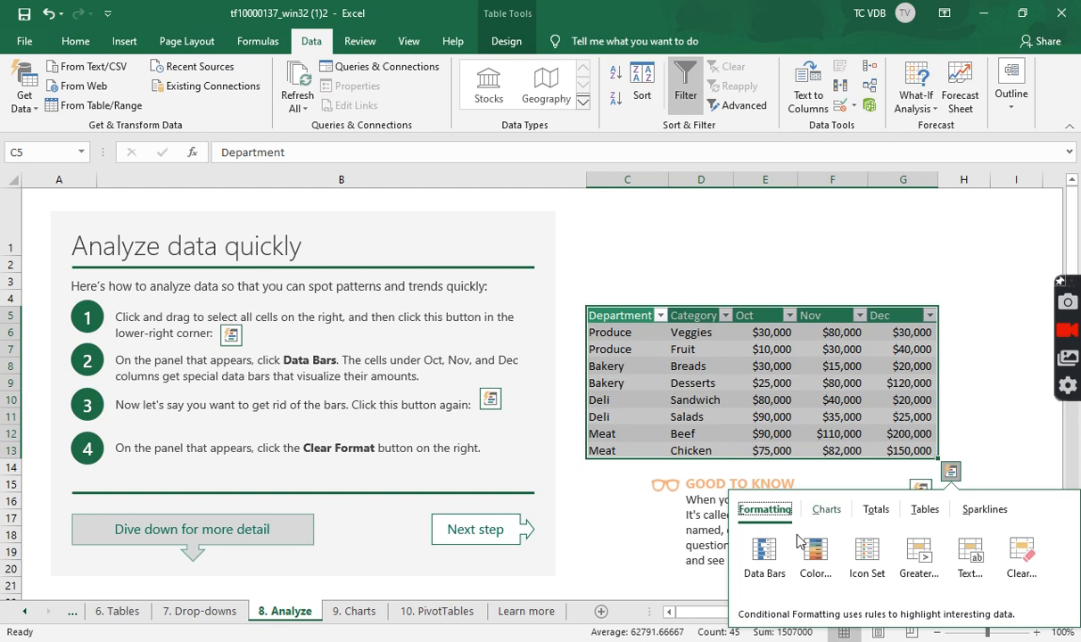
click(763, 553)
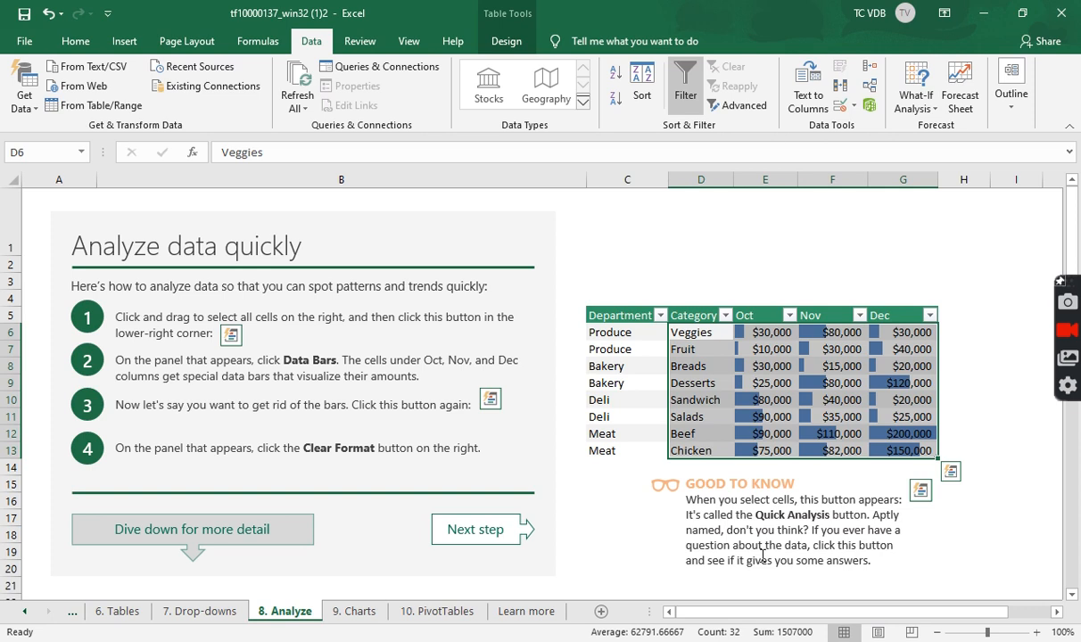
click(813, 383)
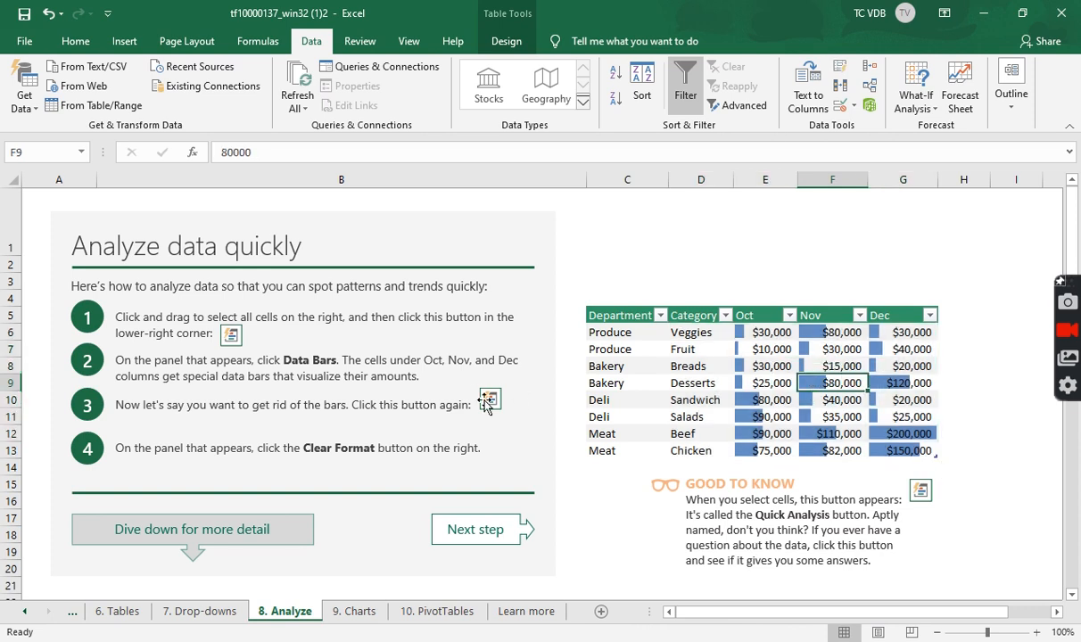
click(75, 41)
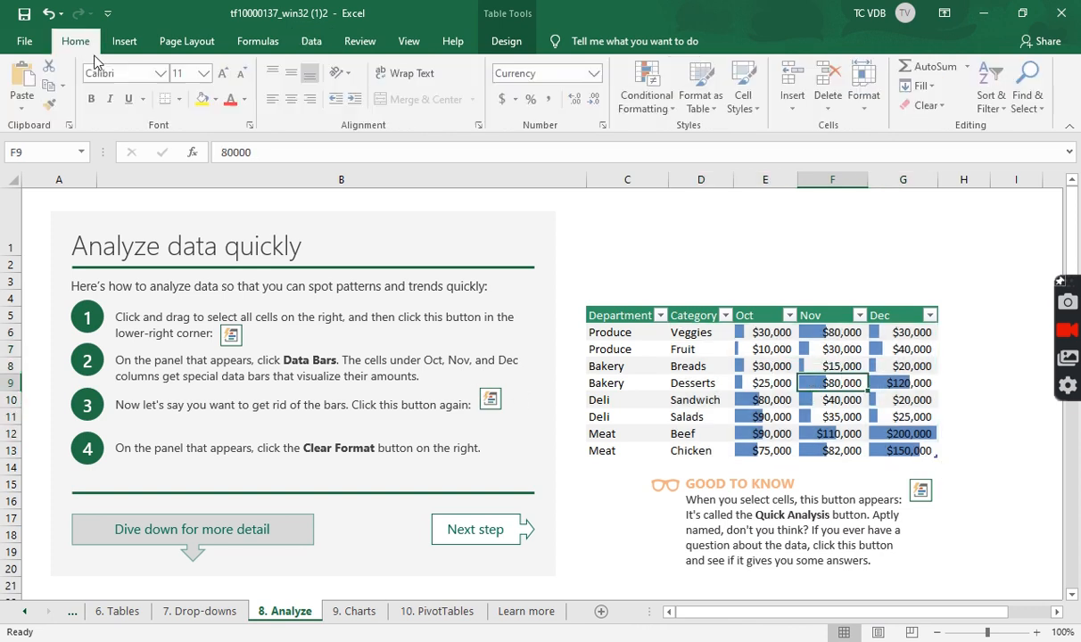
click(648, 96)
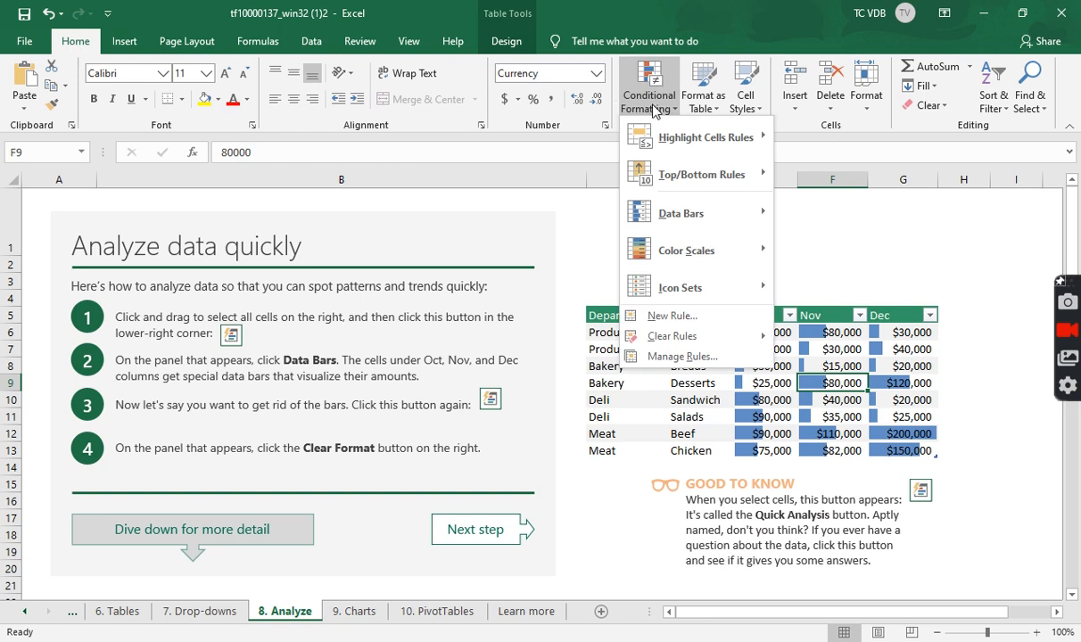
mouse_move(686, 223)
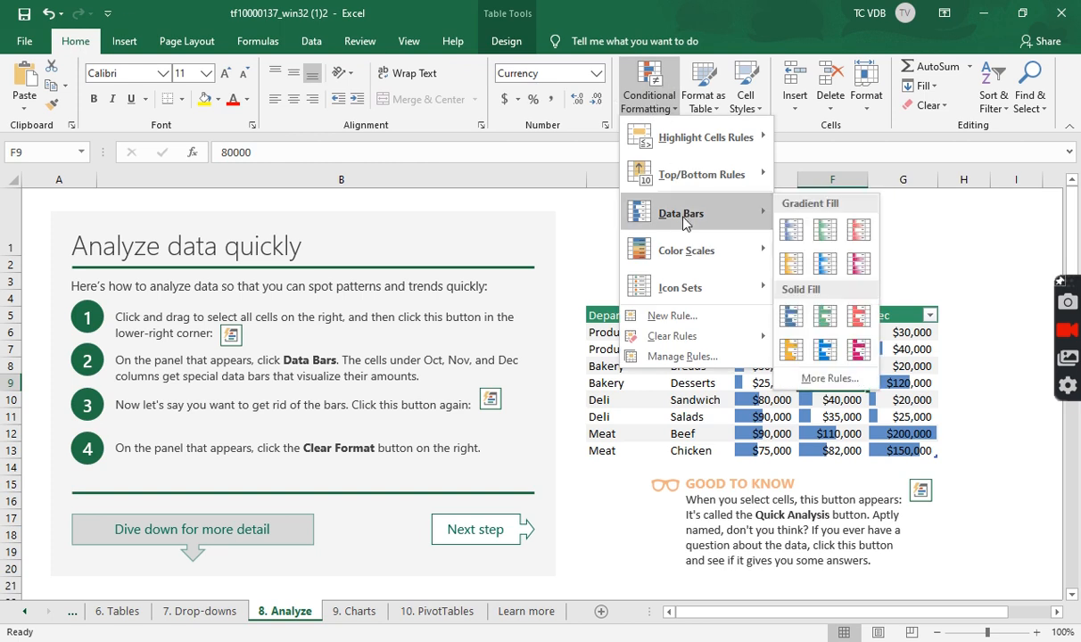
mouse_move(690, 257)
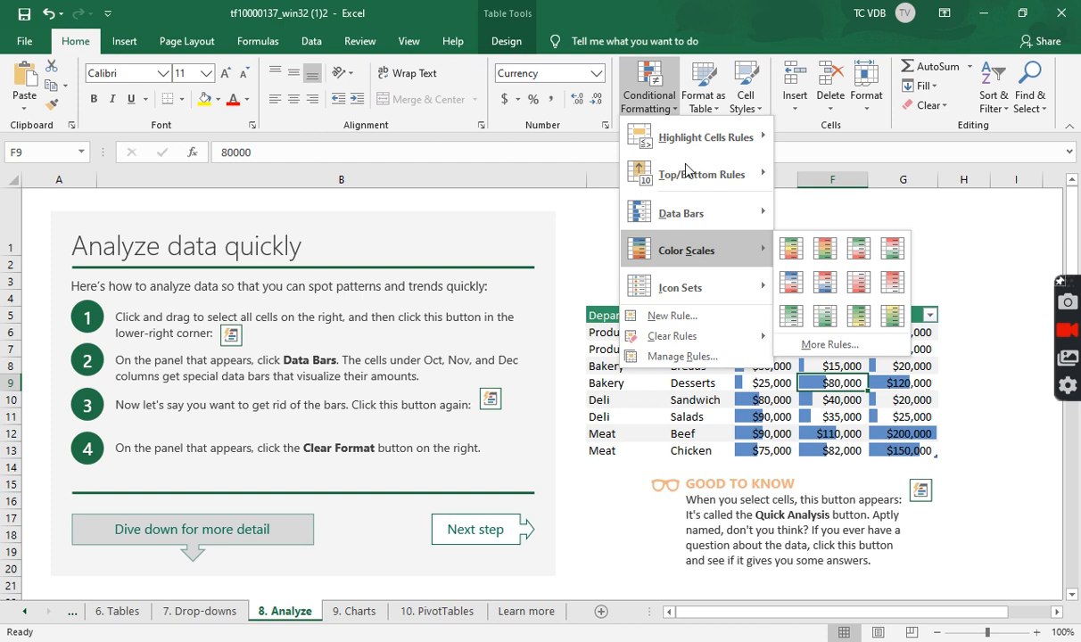
mouse_move(678, 140)
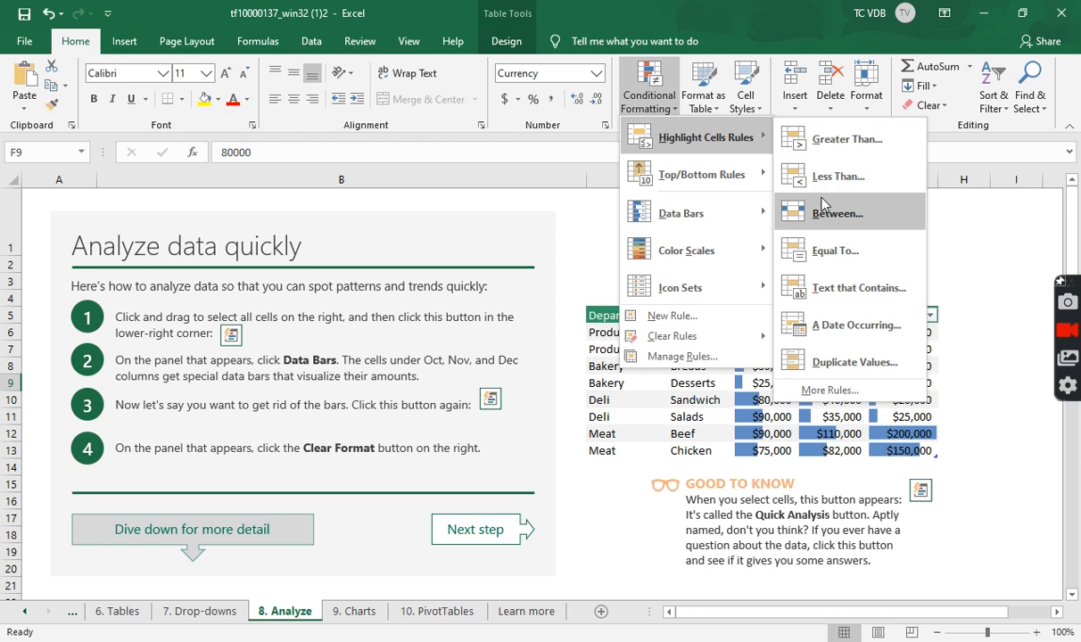
click(648, 89)
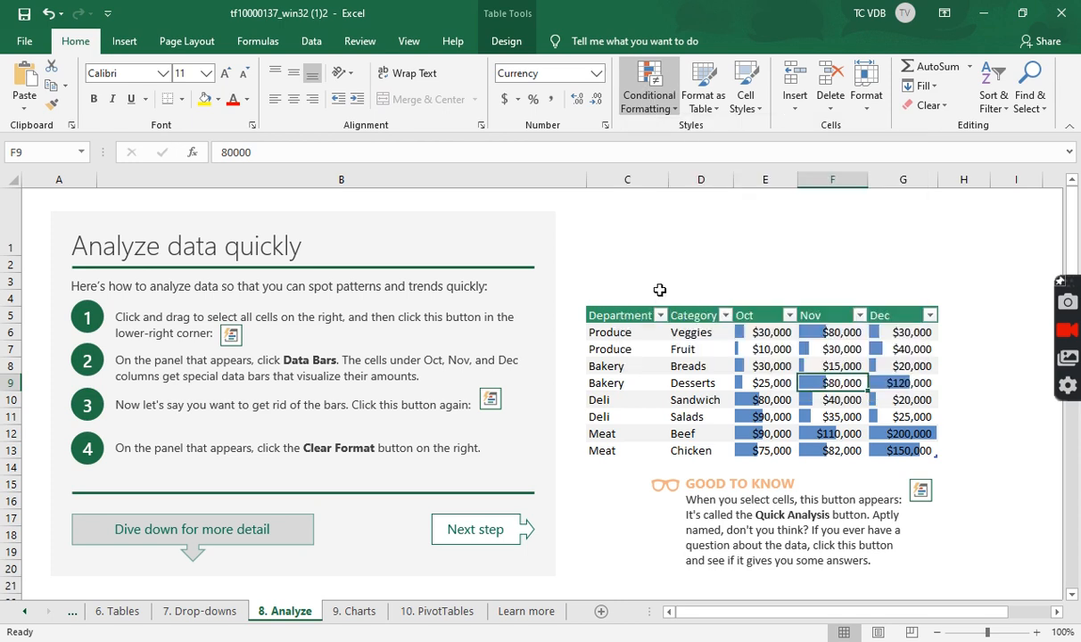
click(659, 470)
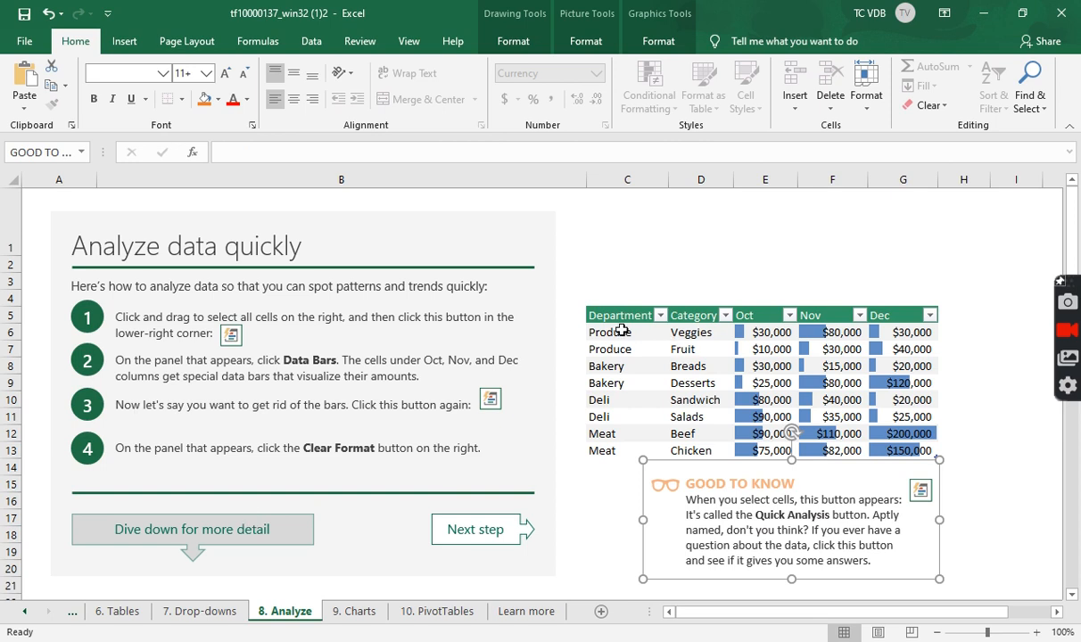
Remove the data bars from the whole department table with the Clear Format option of Quick Analysis.
drag(620, 317, 917, 449)
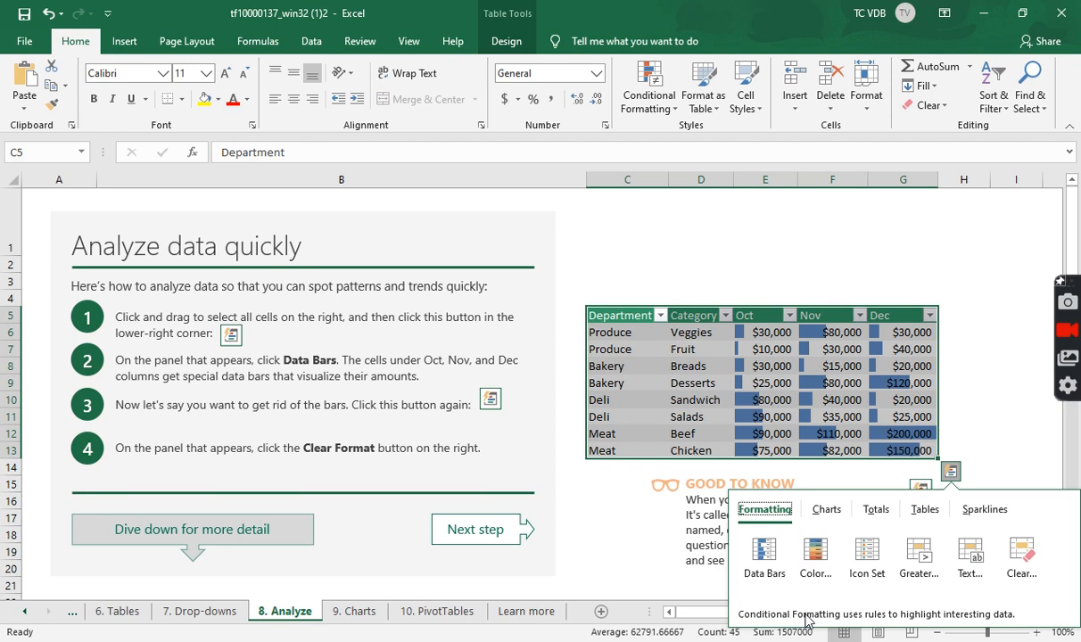
click(1020, 555)
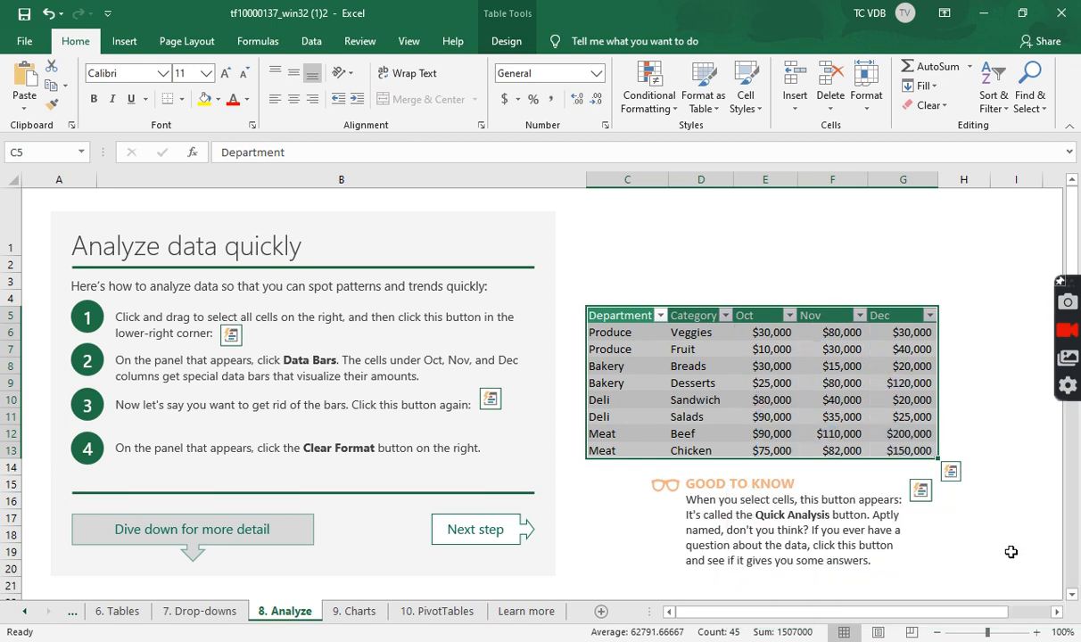
click(584, 503)
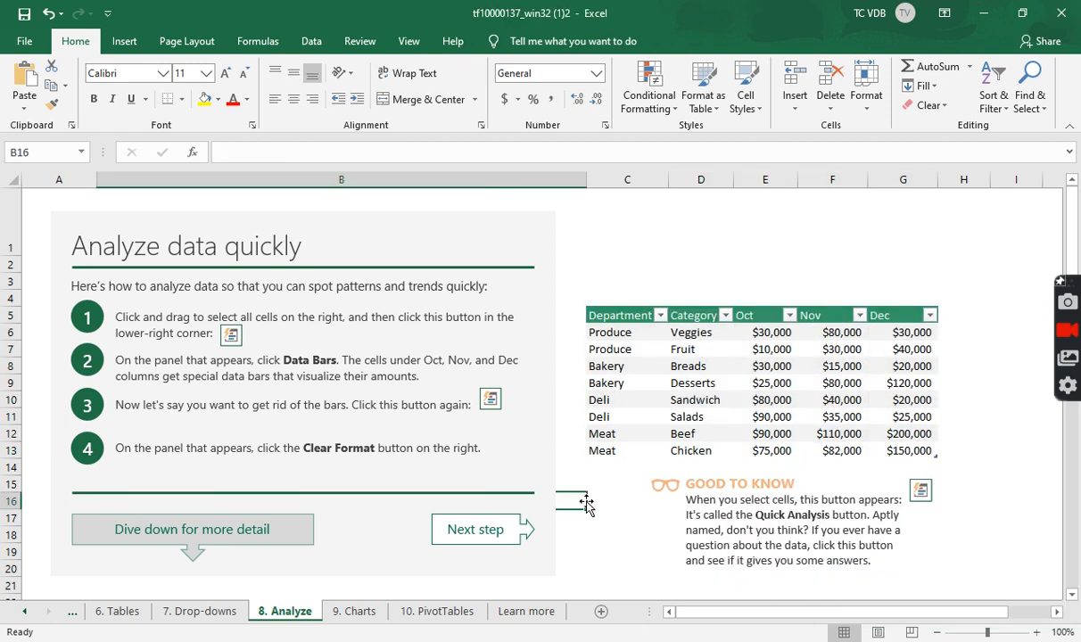
Insert the recommended Clustered Column chart of conference attendance on the 9. Charts sheet and place it over the source table.
click(494, 530)
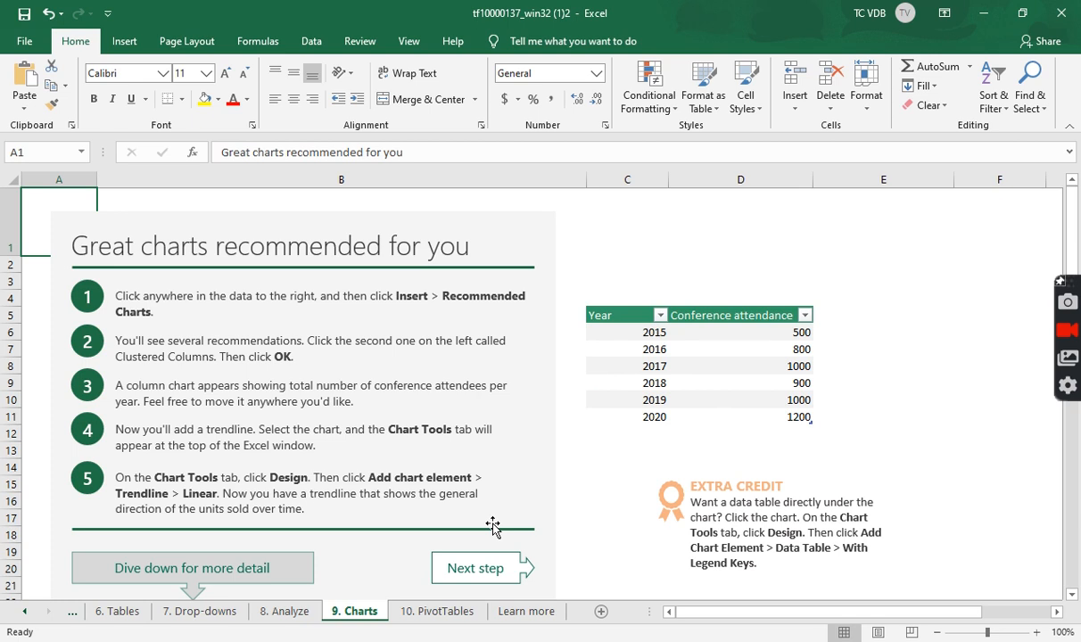
click(714, 352)
click(124, 42)
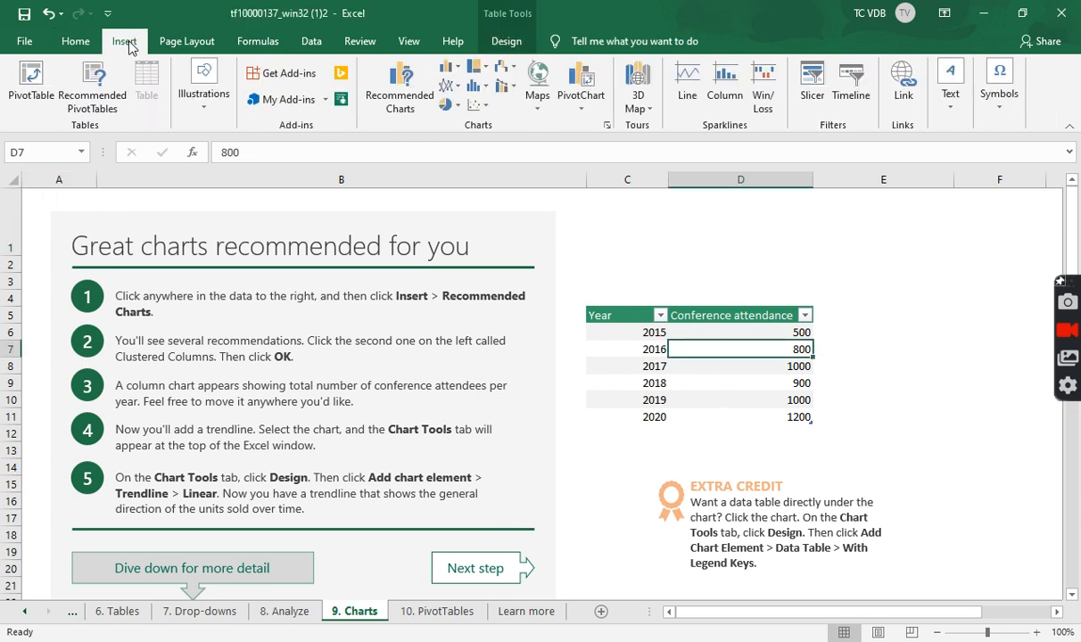
click(398, 98)
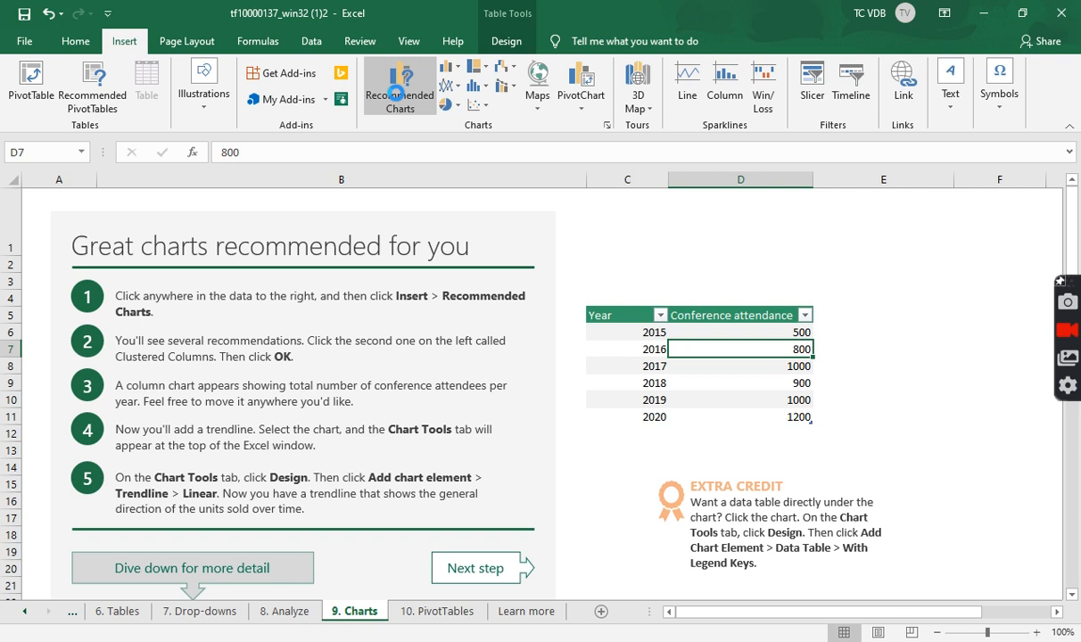
drag(462, 86, 782, 88)
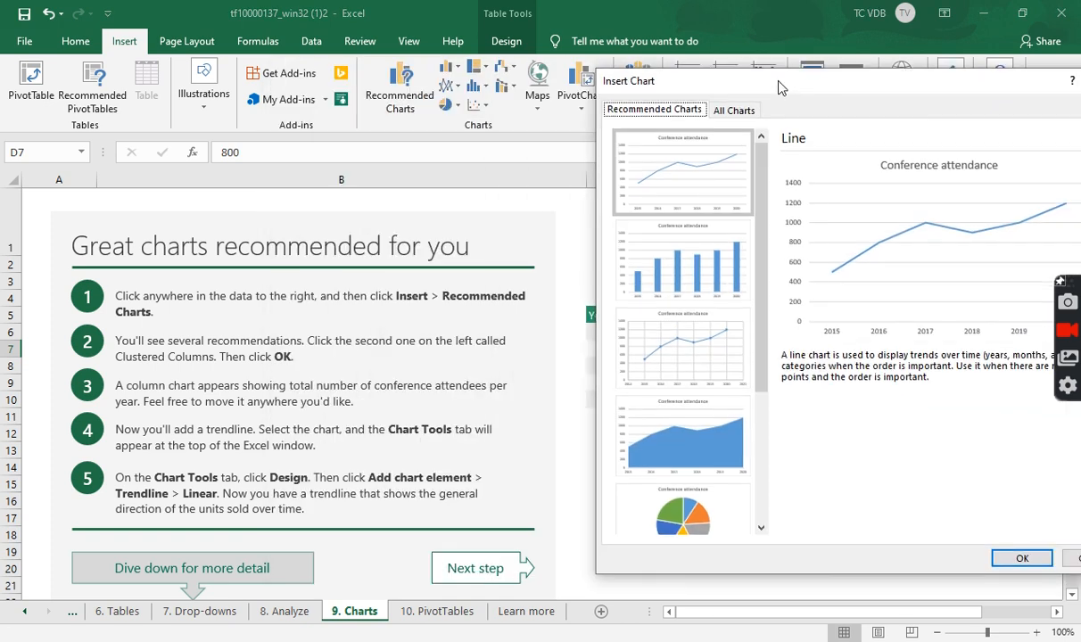
click(687, 280)
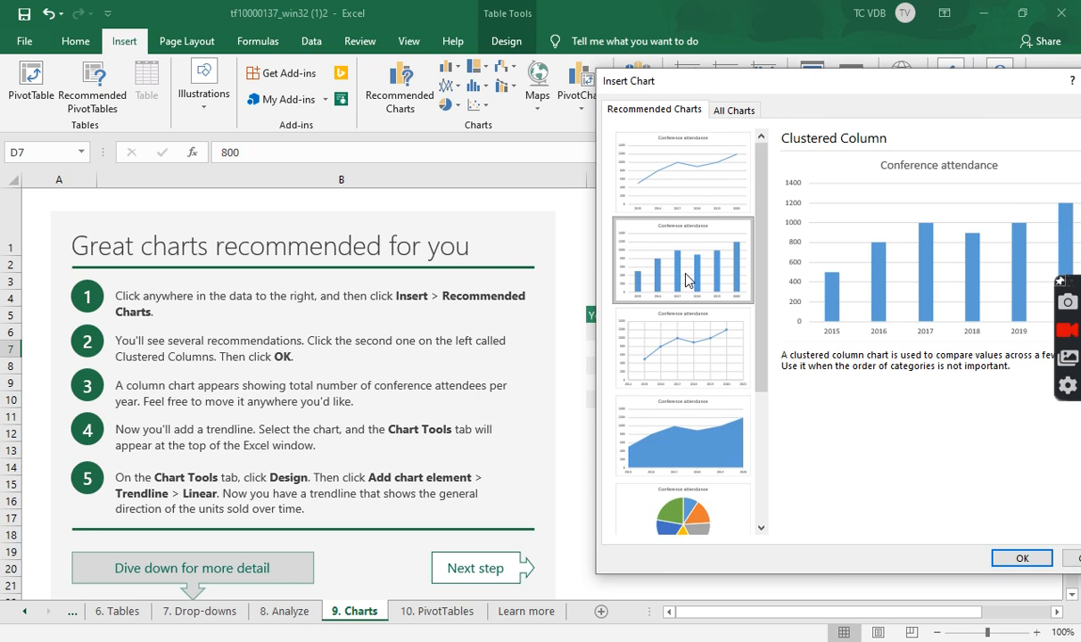
click(1019, 558)
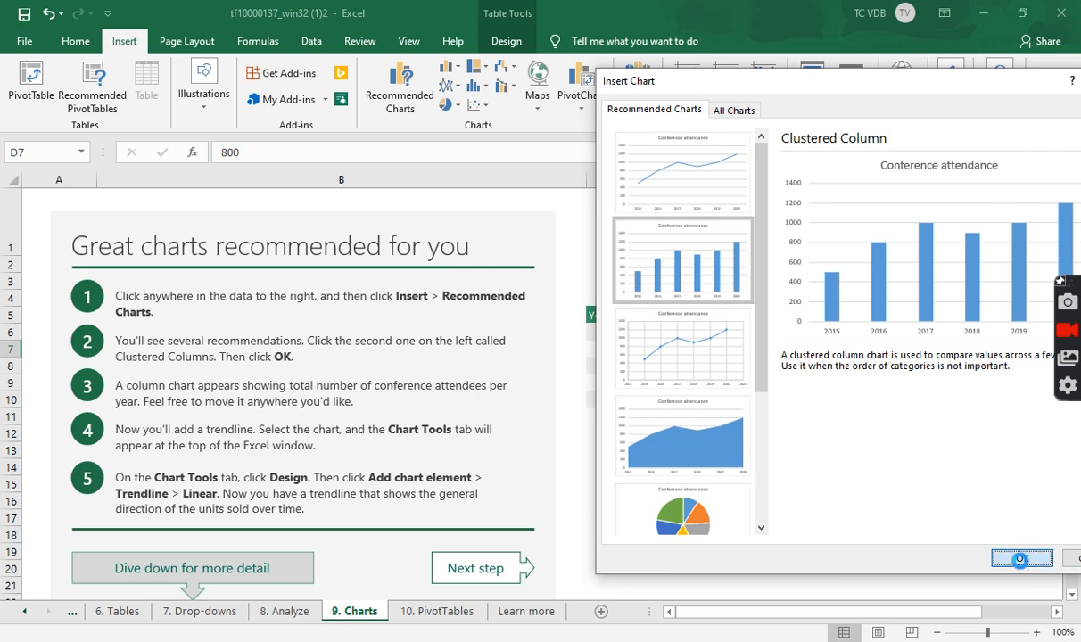
drag(642, 290, 880, 230)
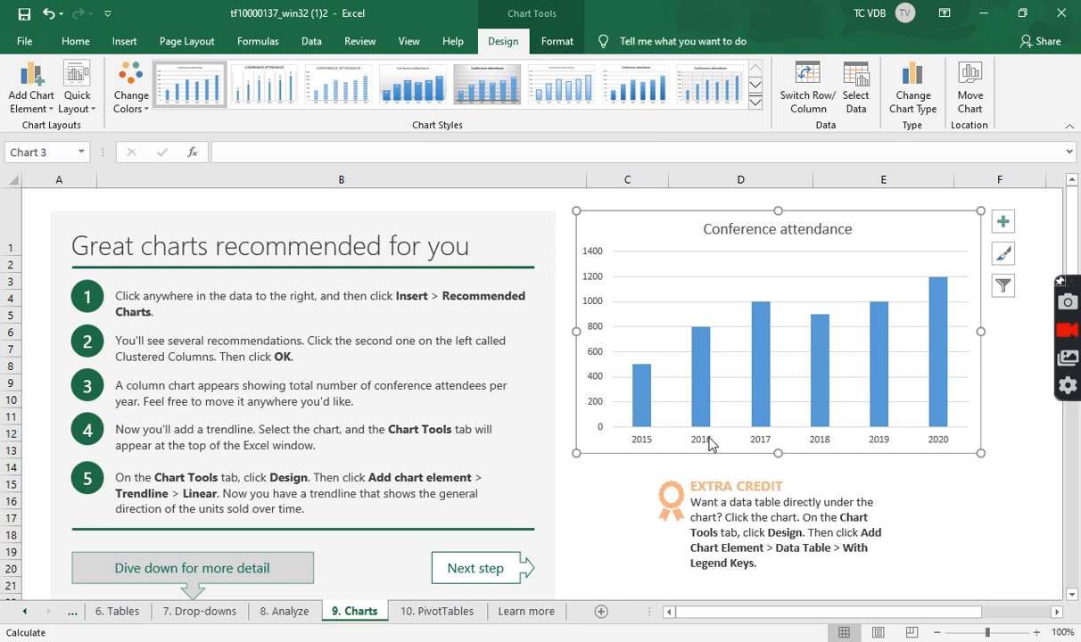
right_click(639, 417)
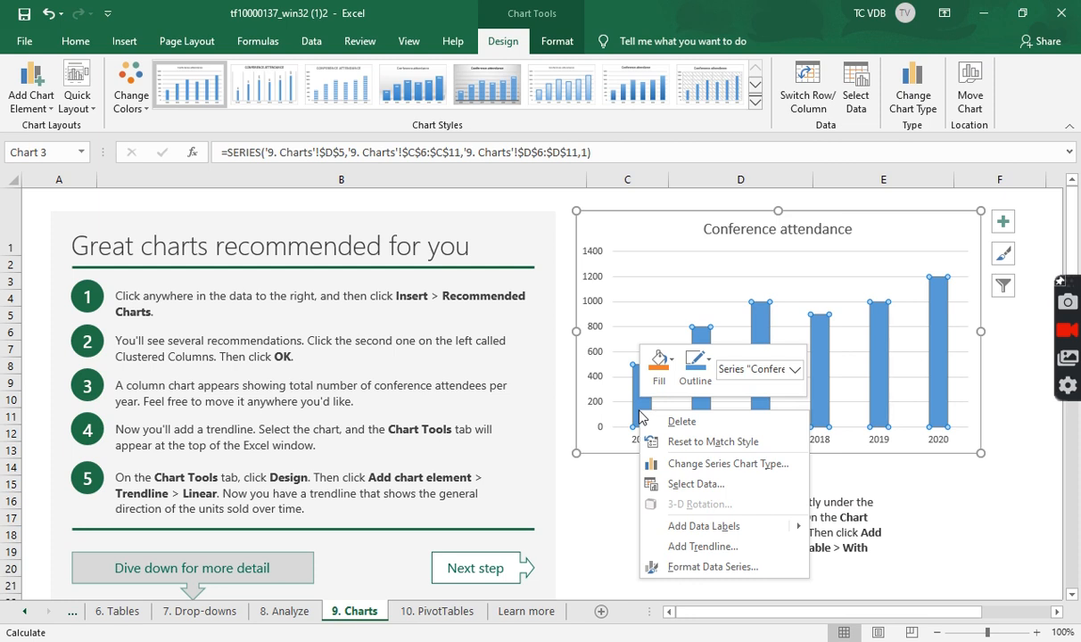
click(586, 448)
click(605, 451)
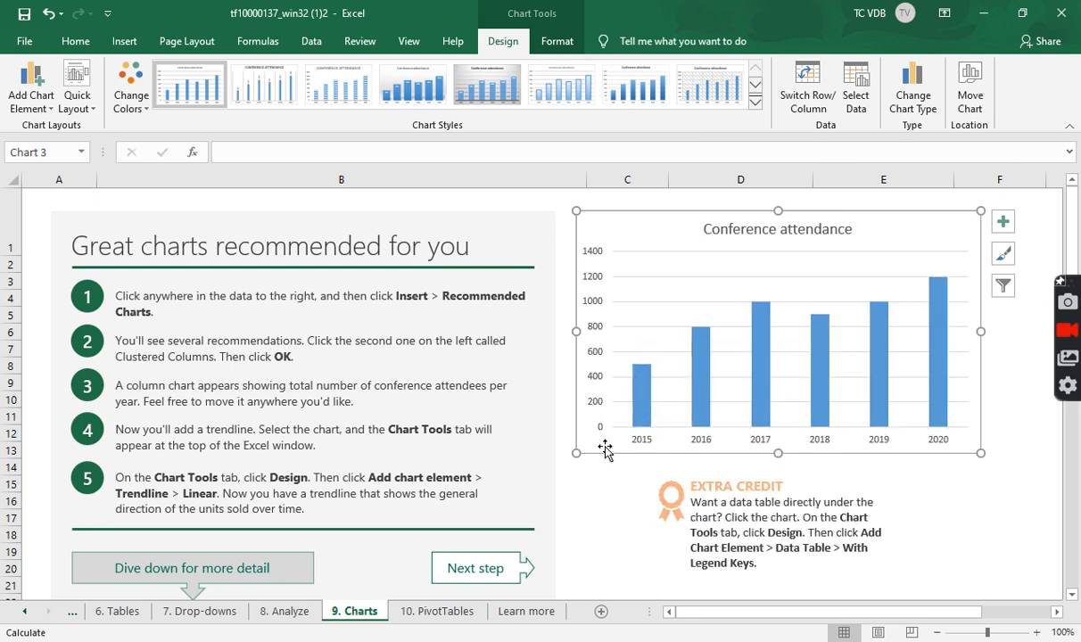